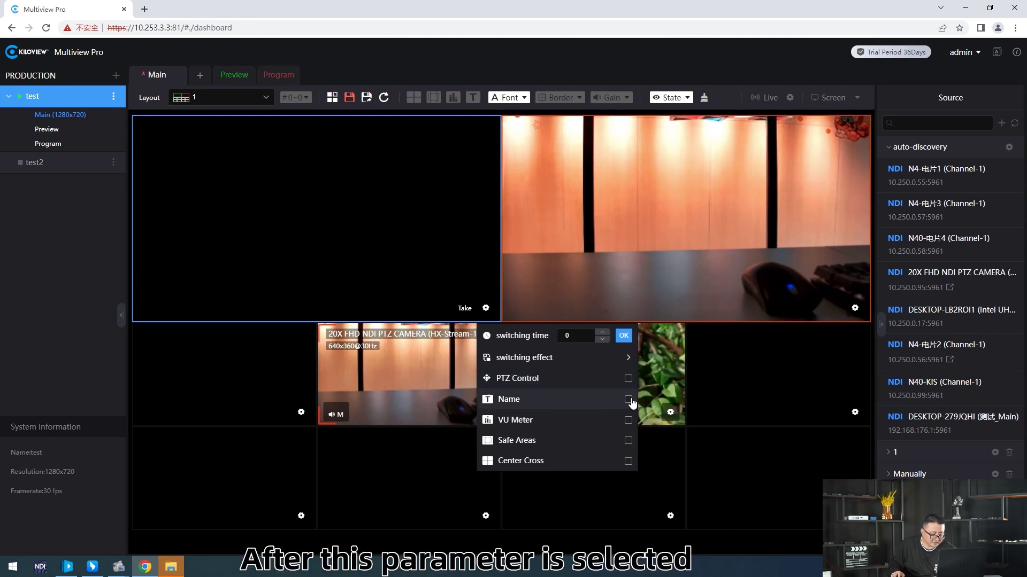
Show name and VU meter on the top-left tile, then the PTZ camera tile's name and its Title editor
left_click(630, 401)
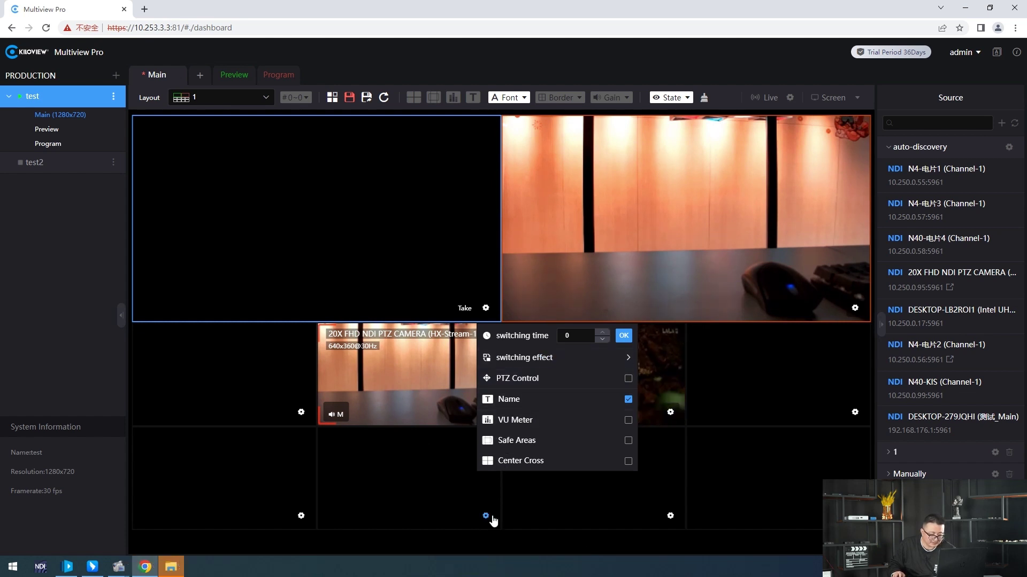
left_click(487, 420)
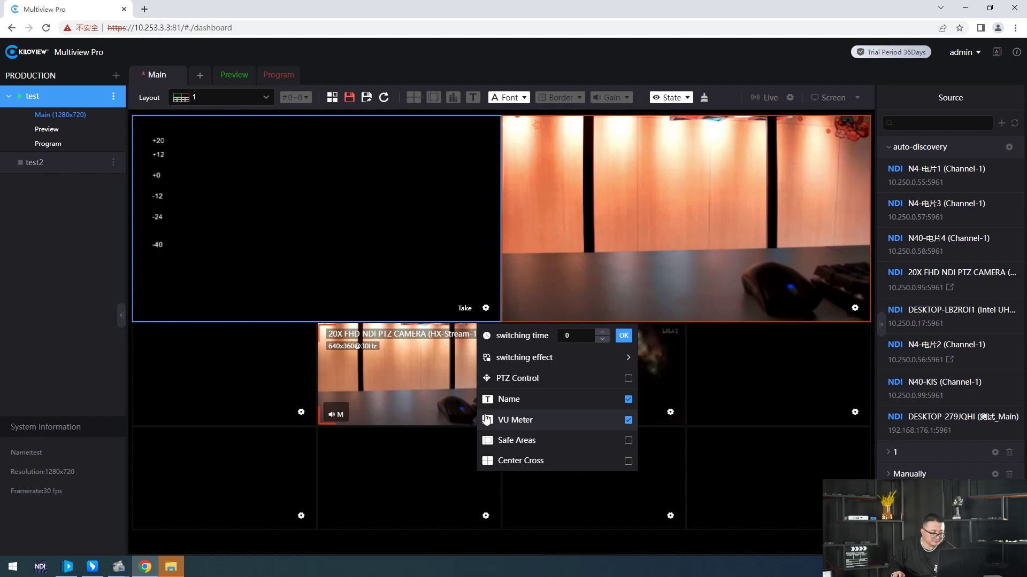
left_click(468, 421)
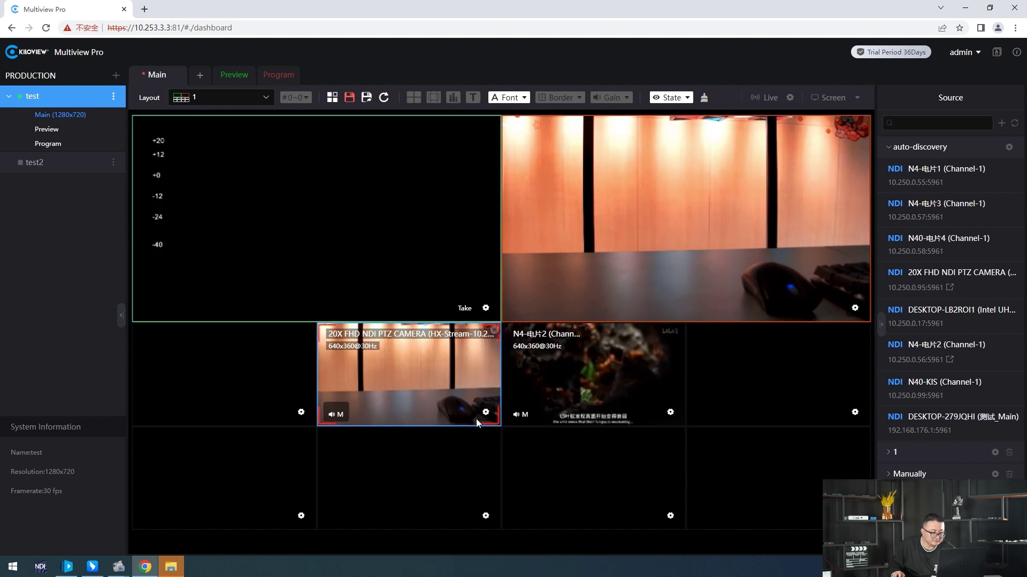
left_click(485, 416)
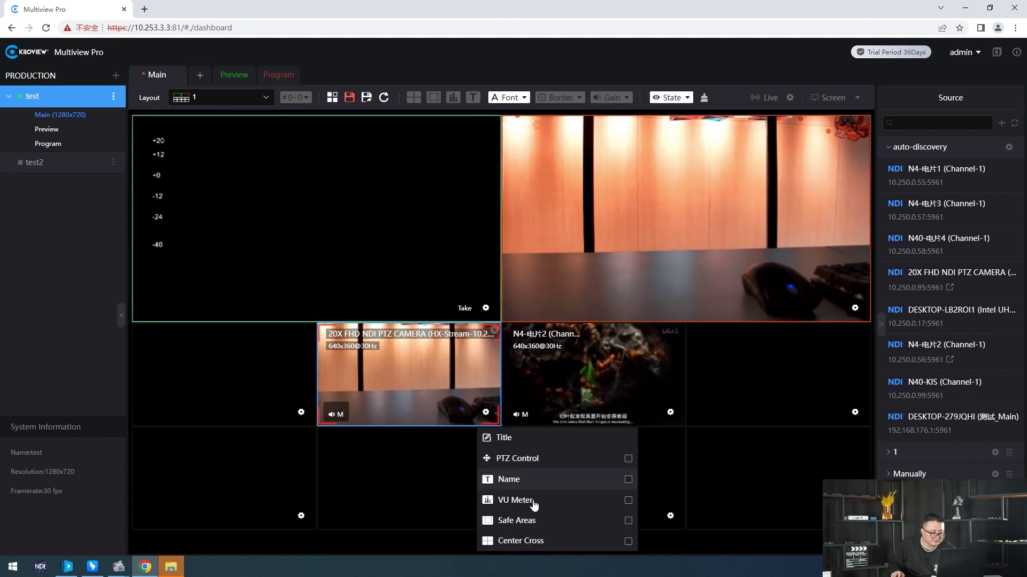
left_click(627, 481)
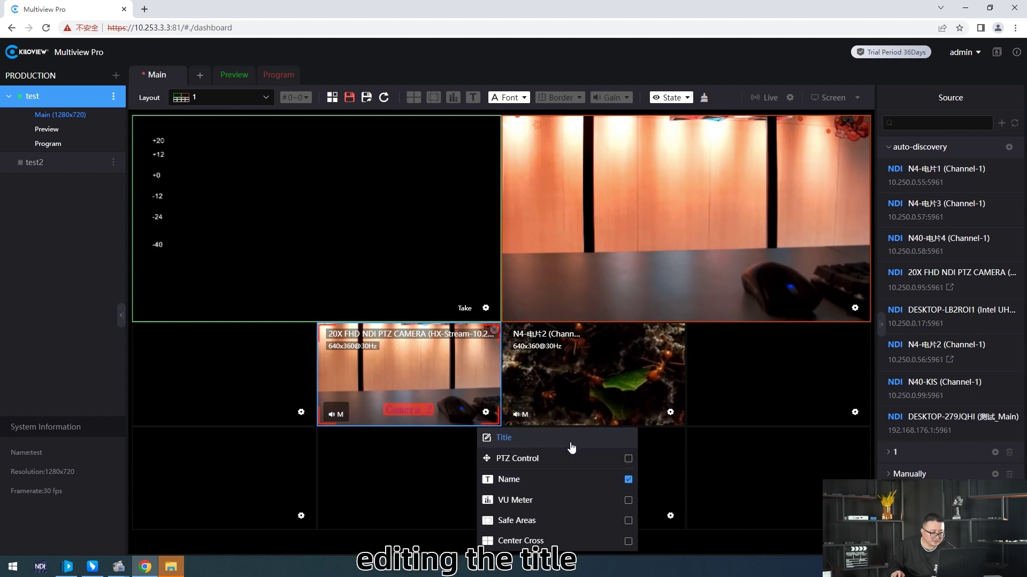
left_click(572, 447)
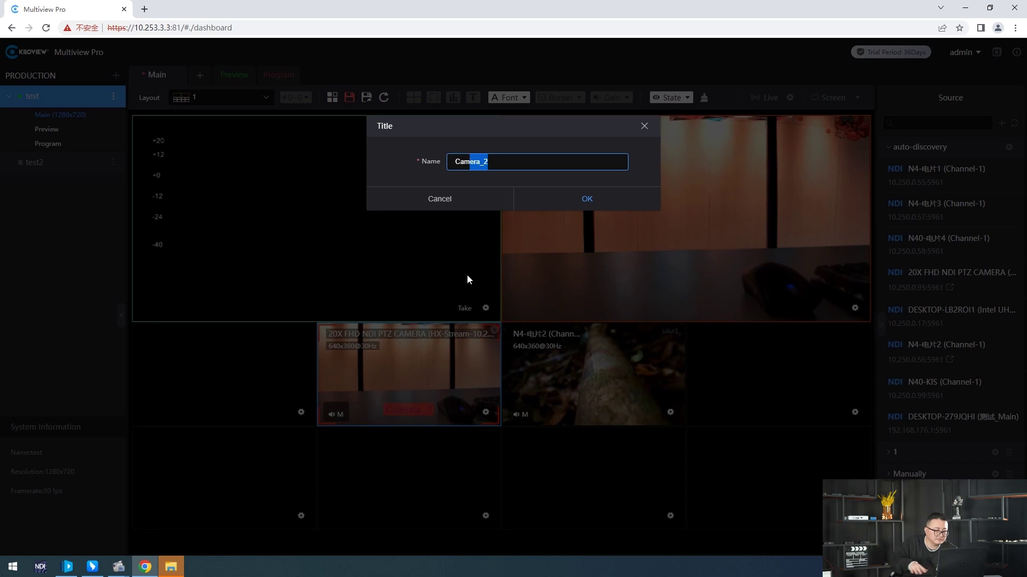
Change the PTZ camera tile's title from Camera_2 to Cam10 and confirm it
key("BackSpace")
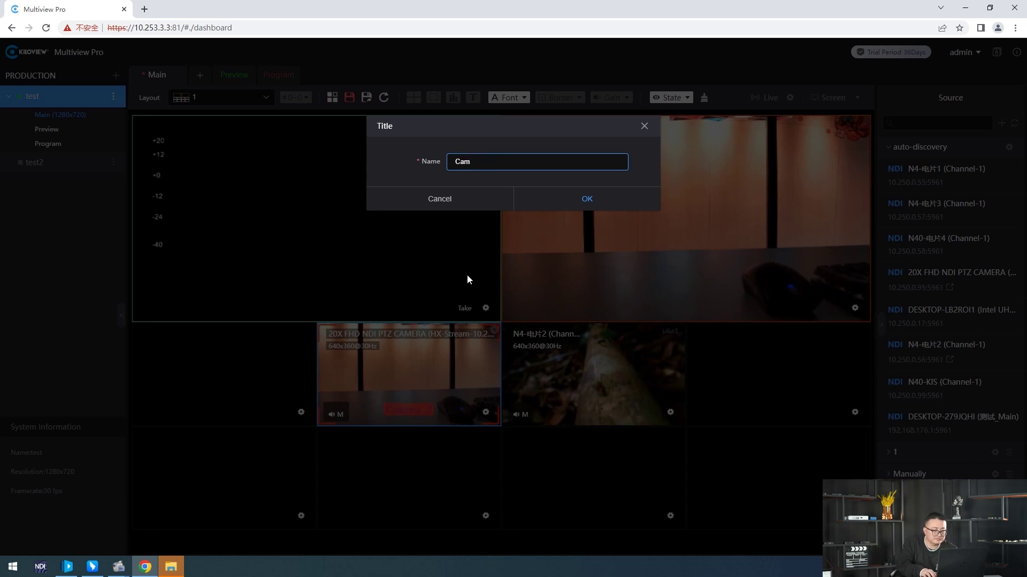
type("10")
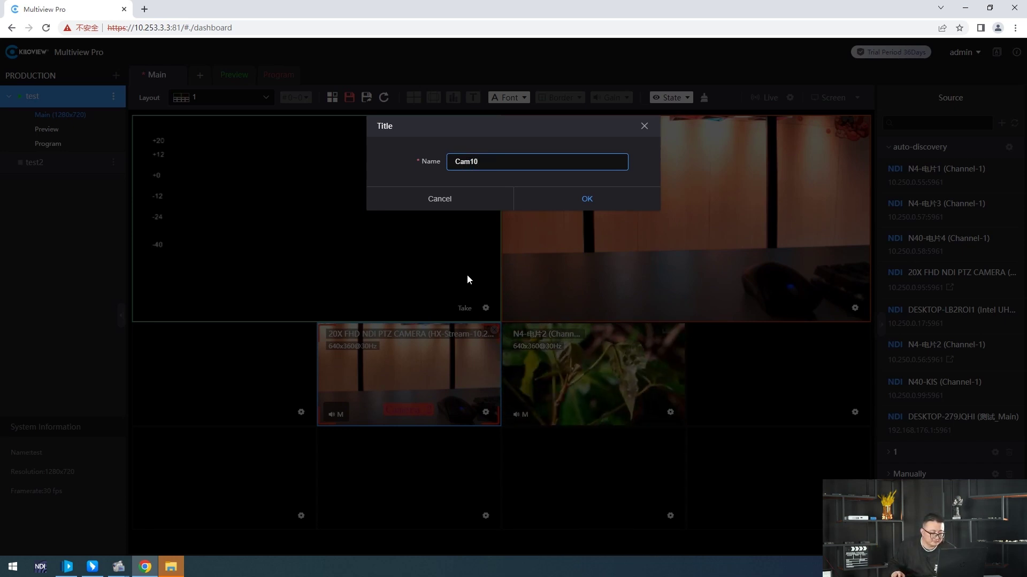
left_click(592, 206)
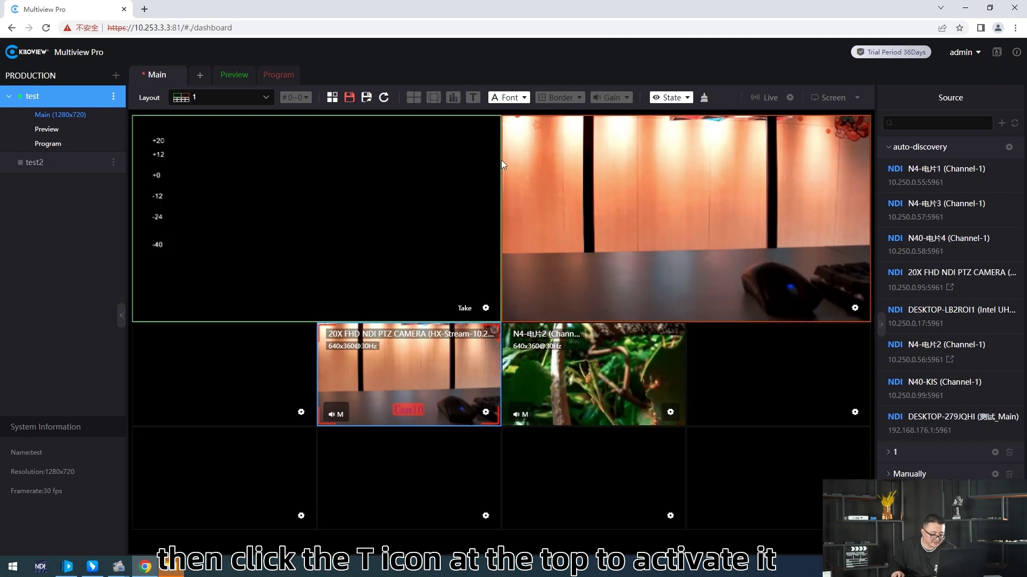
Display titles on all tiles and enlarge the title font size to 84
left_click(473, 98)
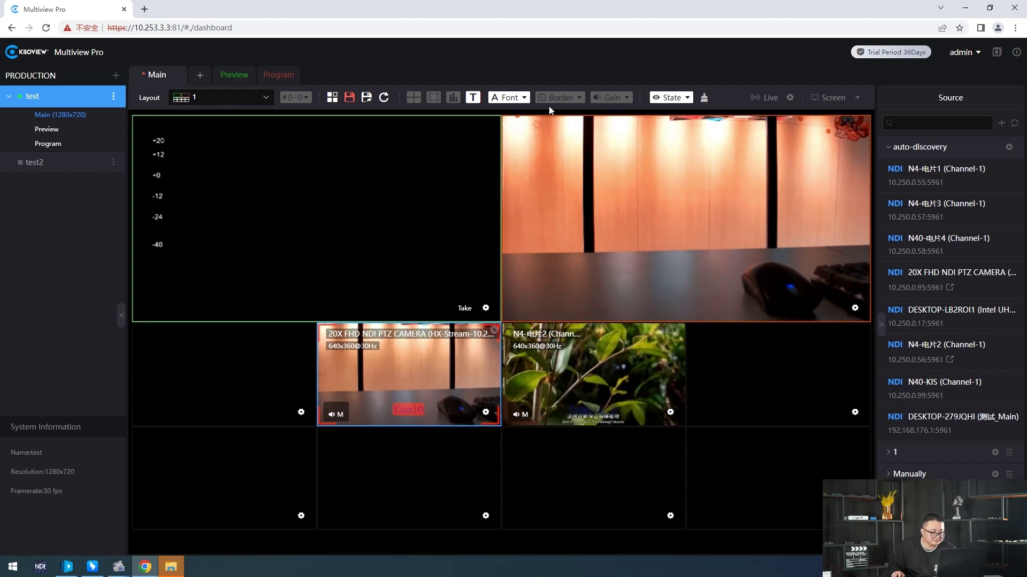
left_click(509, 98)
left_click_drag(459, 124, 475, 125)
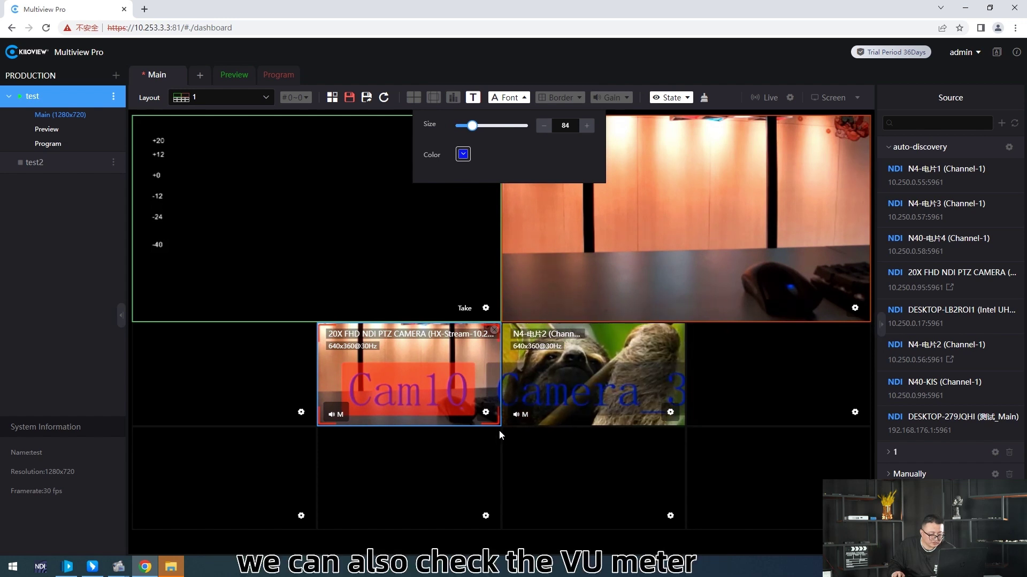
left_click(486, 413)
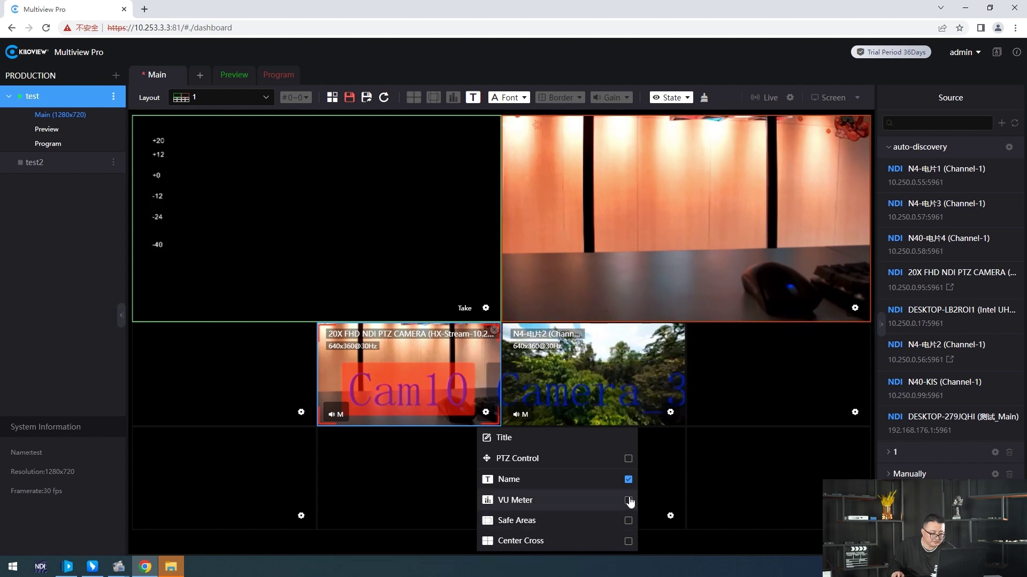
Add a VU meter and safe-area frame to the N4 Camera_3 tile
left_click(670, 412)
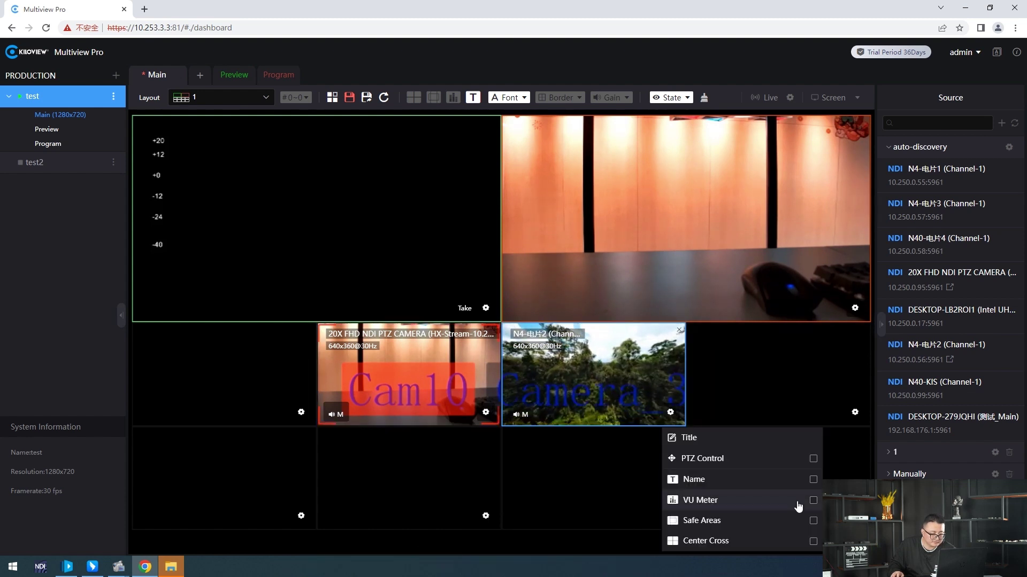
left_click(814, 501)
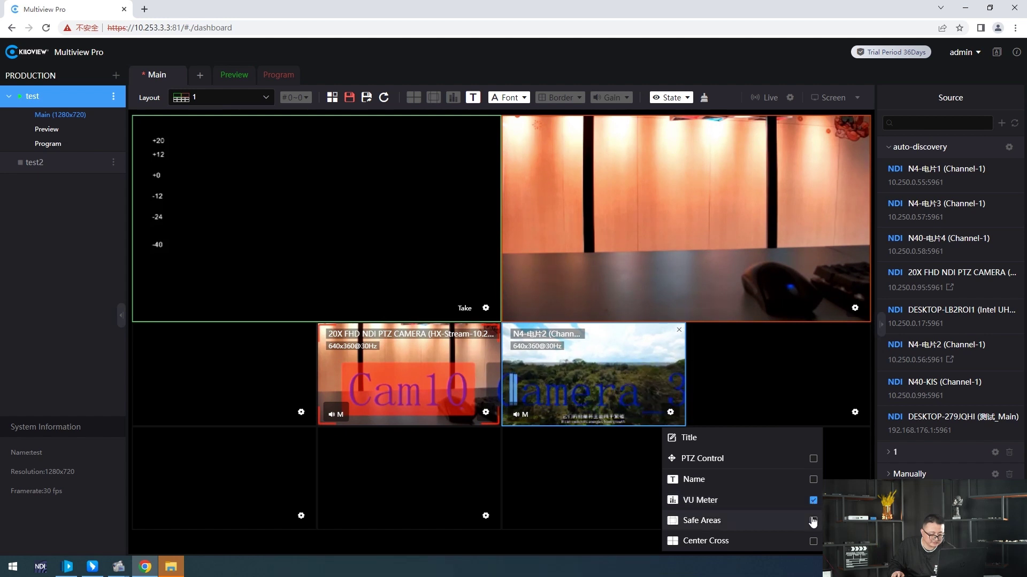
left_click(813, 521)
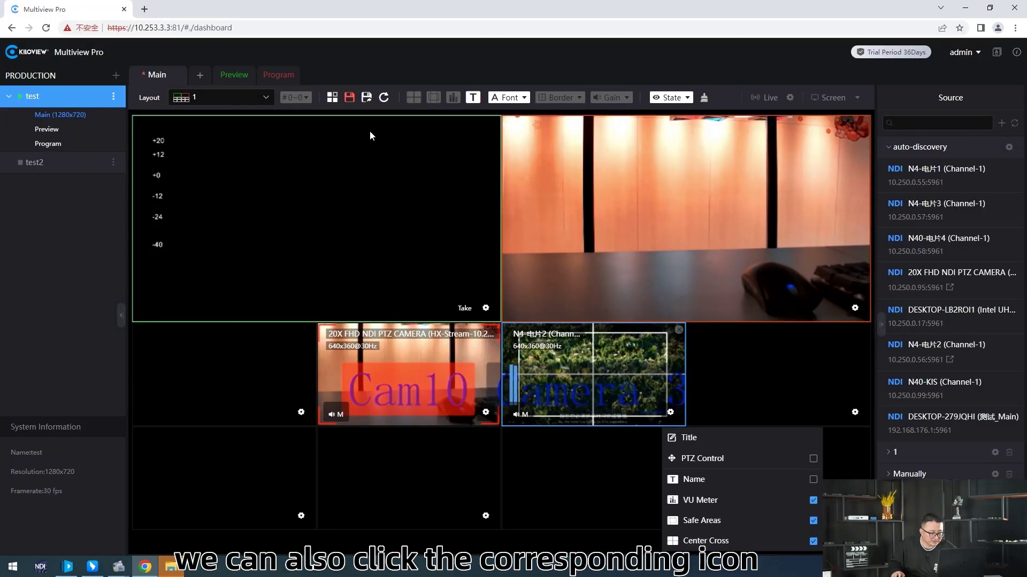
Turn on center cross, safe areas and VU meters for every tile from the toolbar
left_click(413, 98)
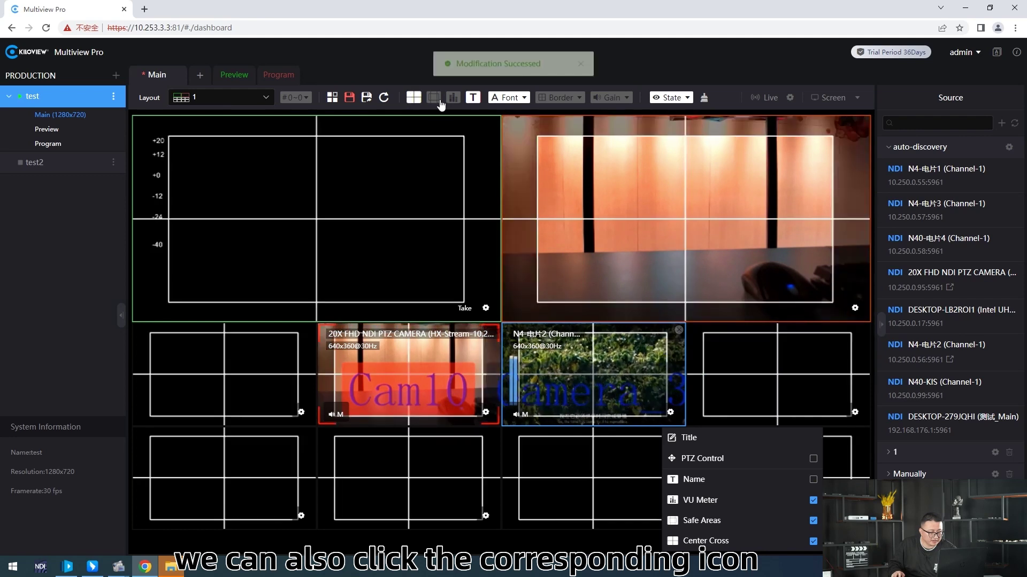
left_click(438, 101)
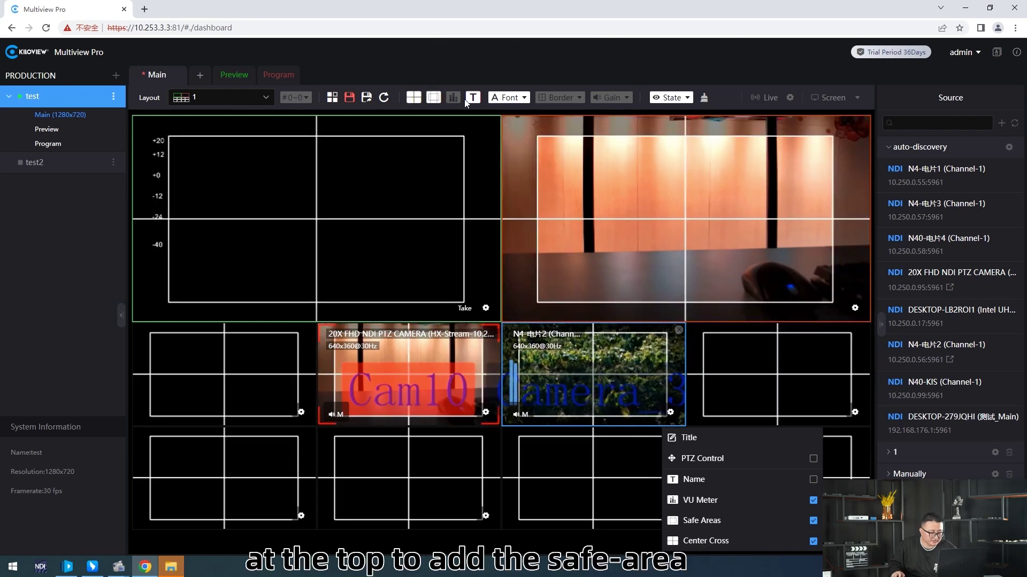
left_click(453, 98)
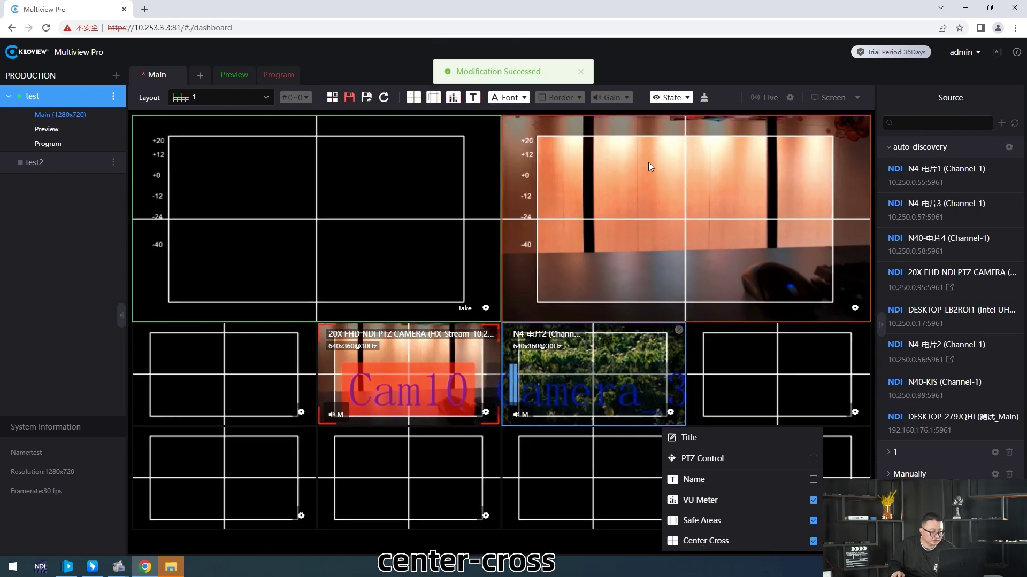
left_click(580, 104)
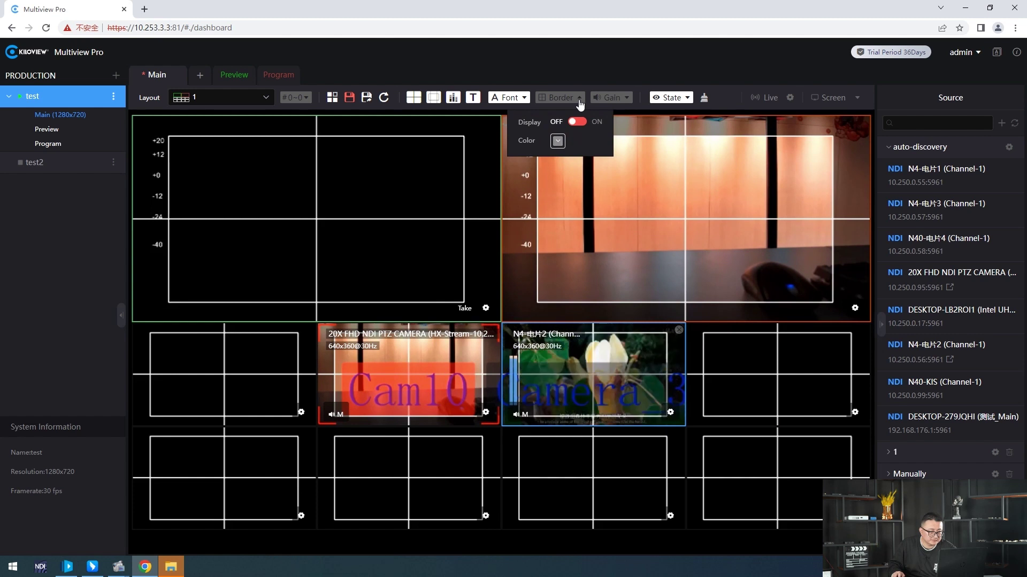
Turn on tile borders and set their colour to red
left_click(572, 127)
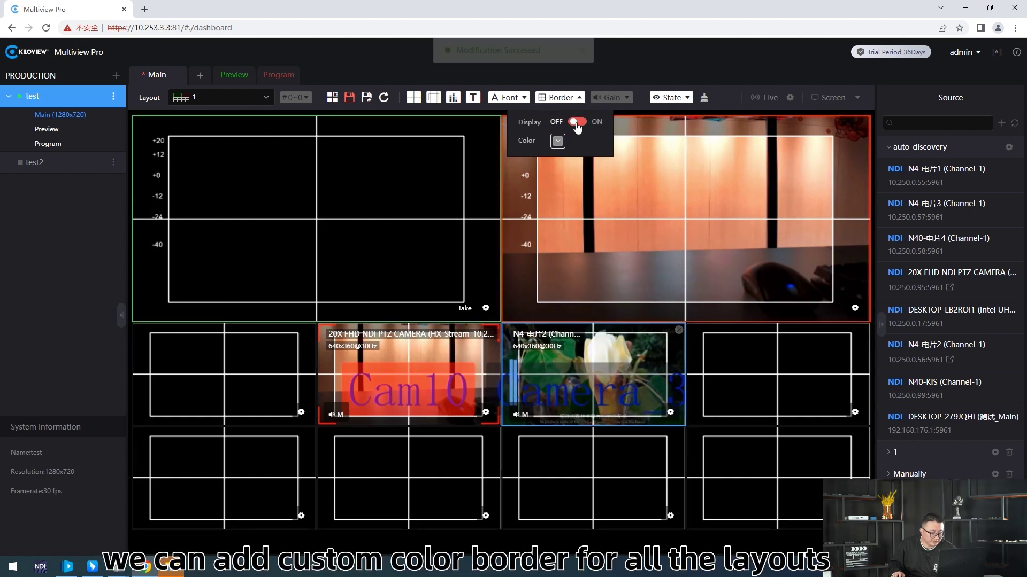
left_click(558, 141)
left_click(618, 166)
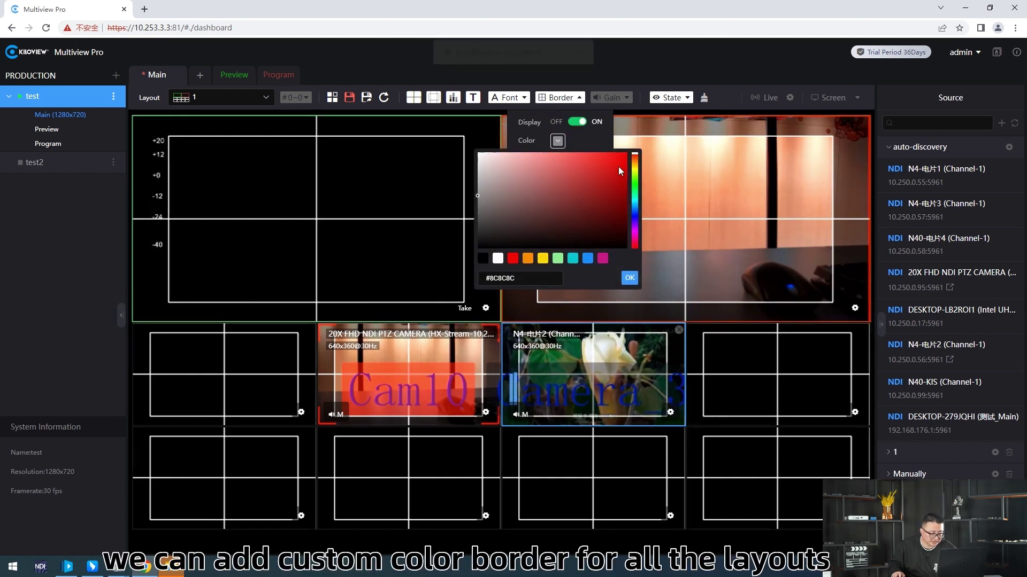
left_click(629, 277)
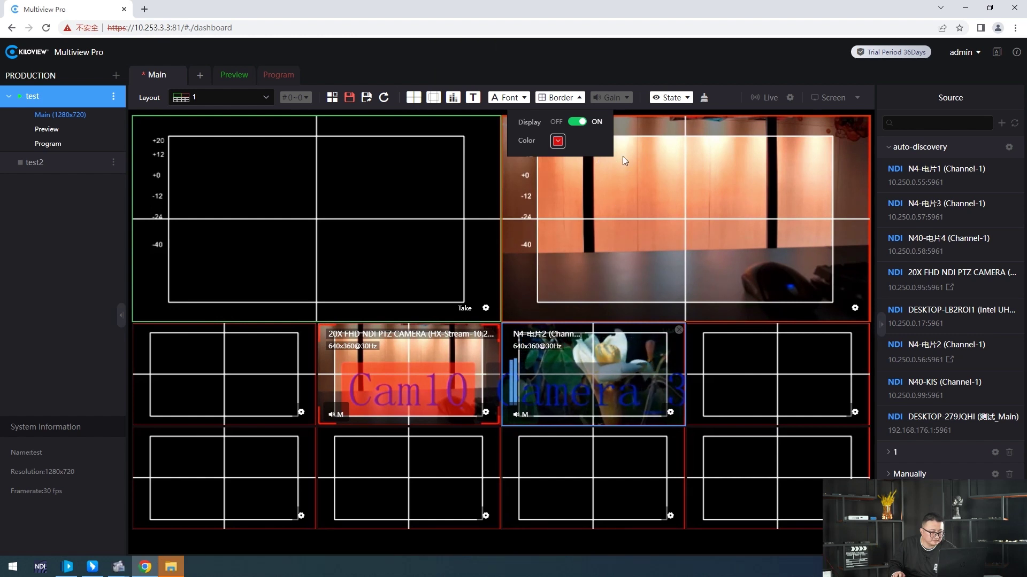
left_click(627, 99)
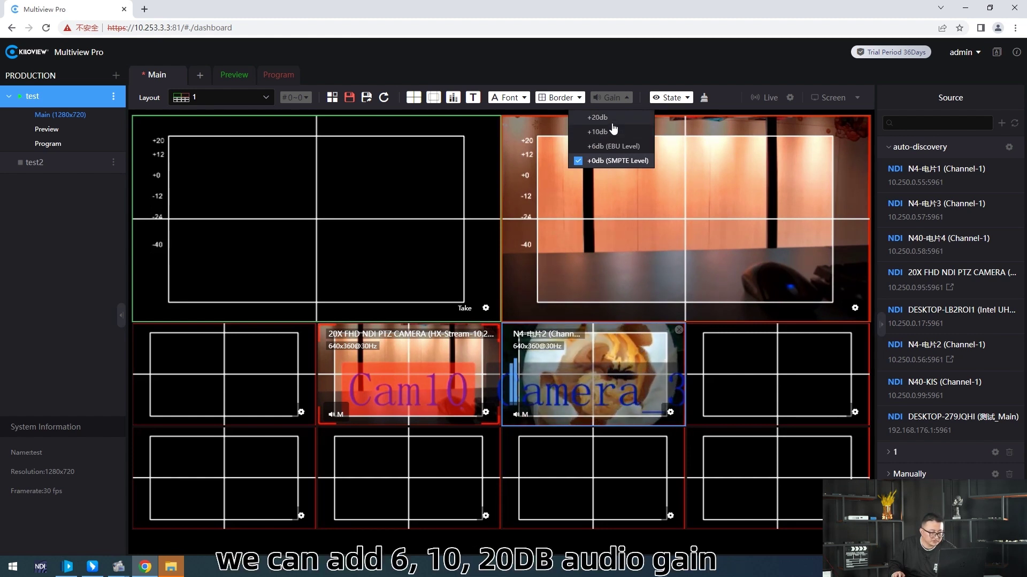
left_click(688, 100)
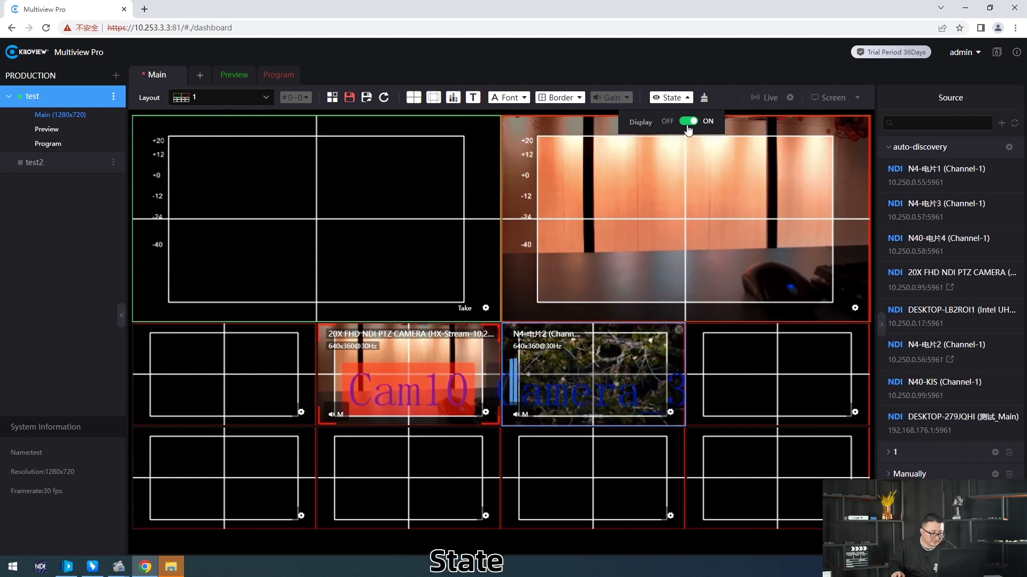
left_click(688, 123)
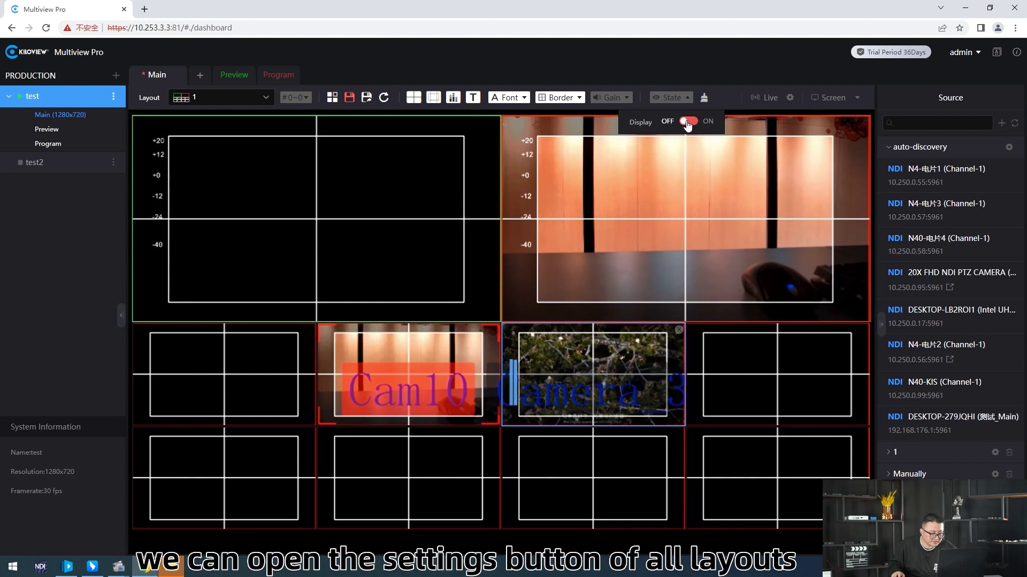
left_click(688, 123)
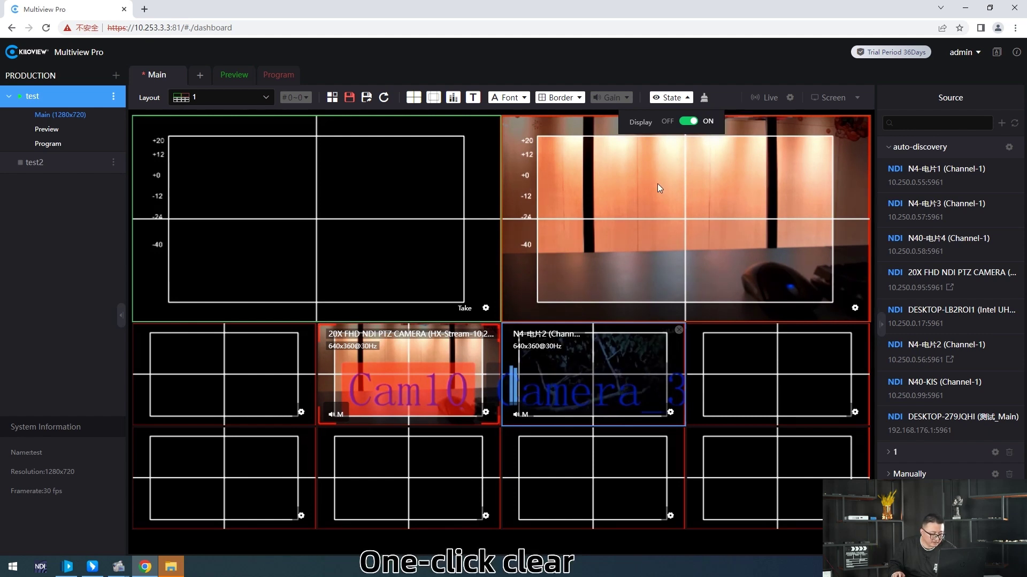
Clear all videos from the small tiles with One Click Empty, confirming the prompt
left_click(703, 97)
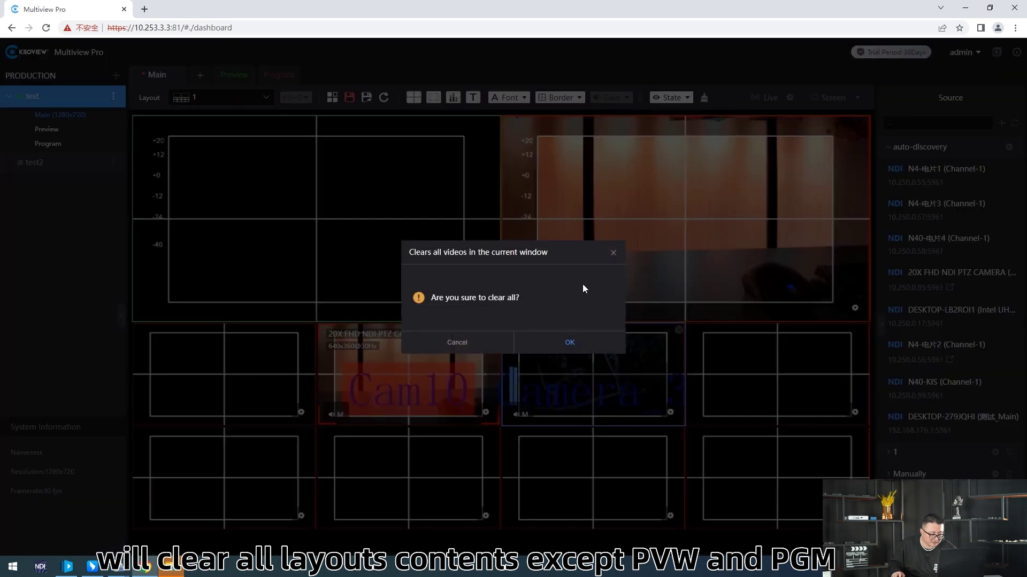
left_click(559, 343)
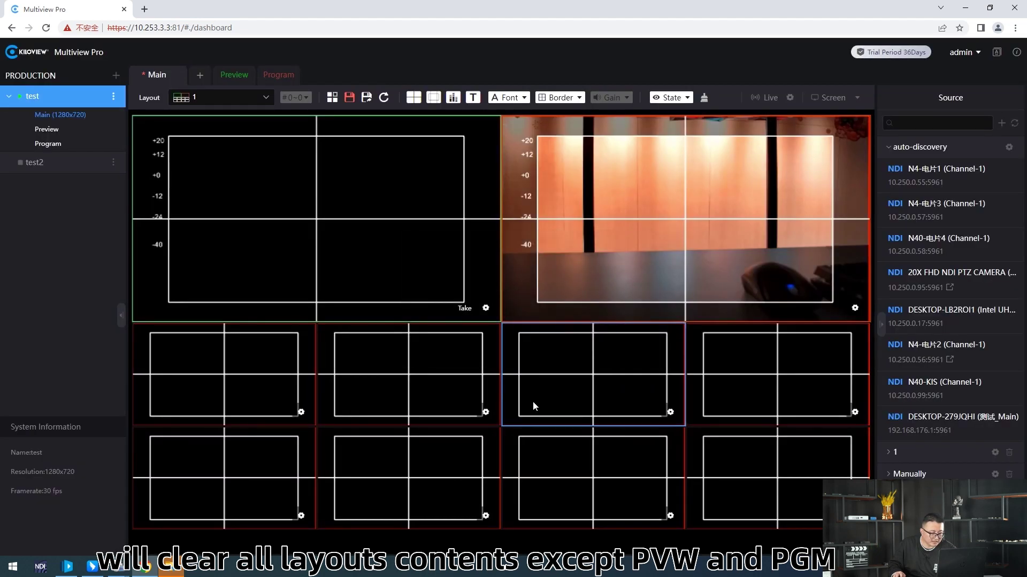
left_click(119, 568)
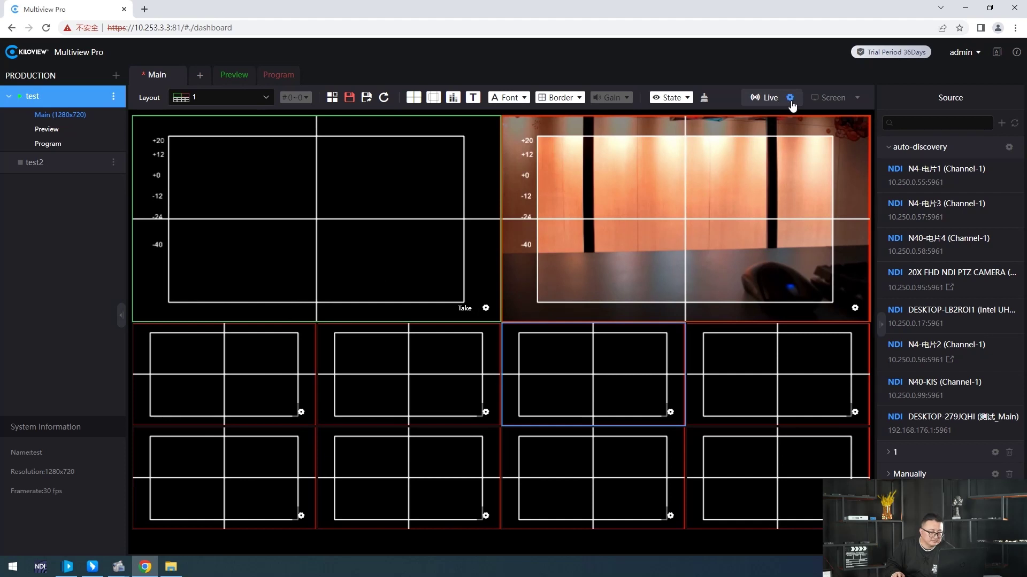
Set NDI output to MULTICAST at 237.234.0.0, group name 123, with Discovery Server on
left_click(790, 98)
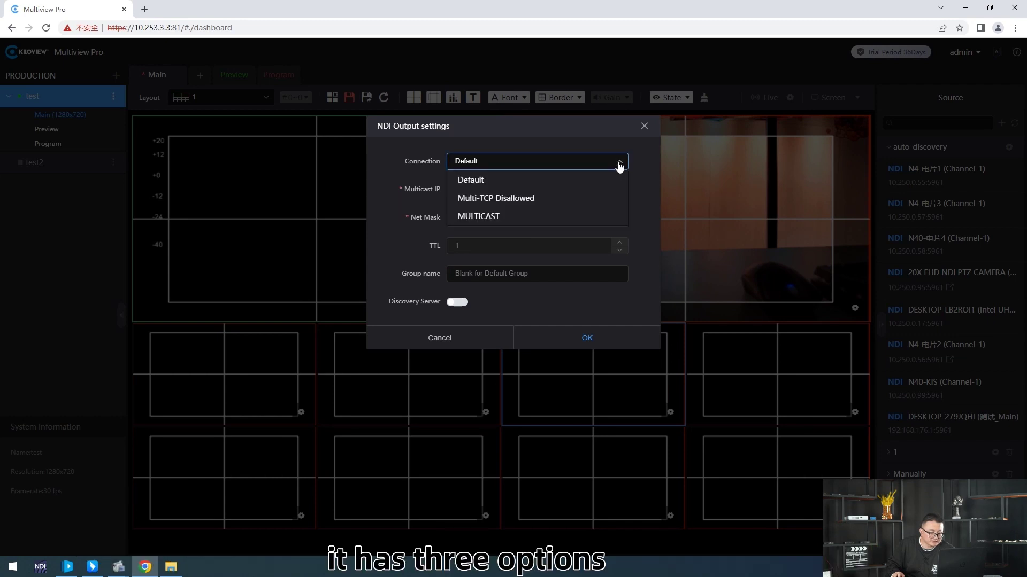
left_click(538, 216)
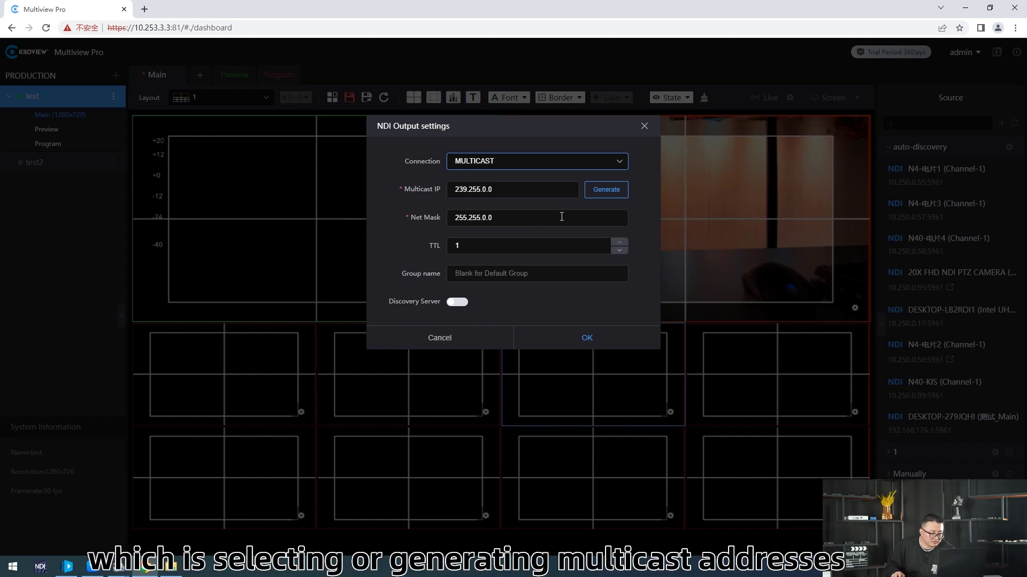
left_click(606, 191)
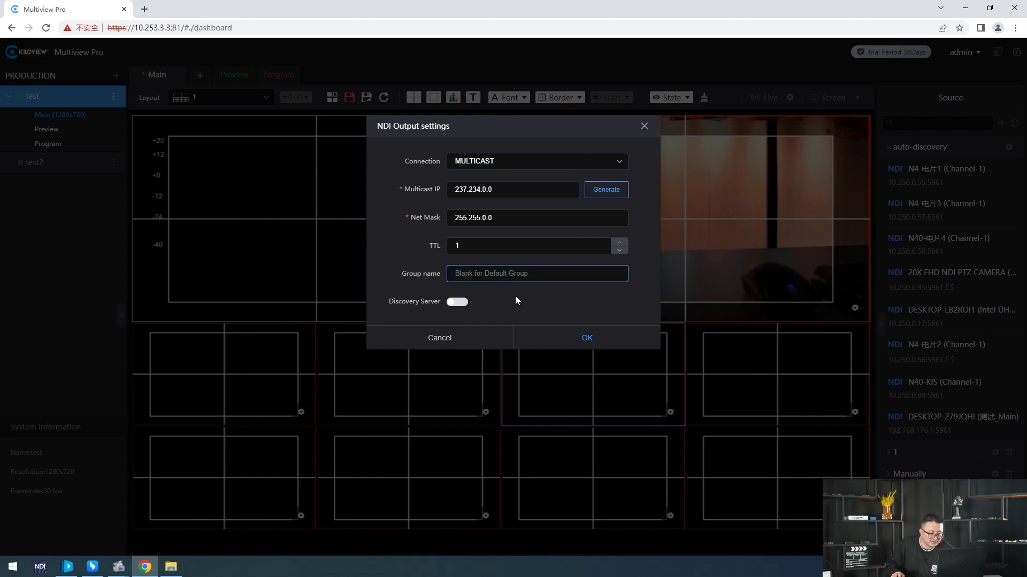
type("123")
key("Return")
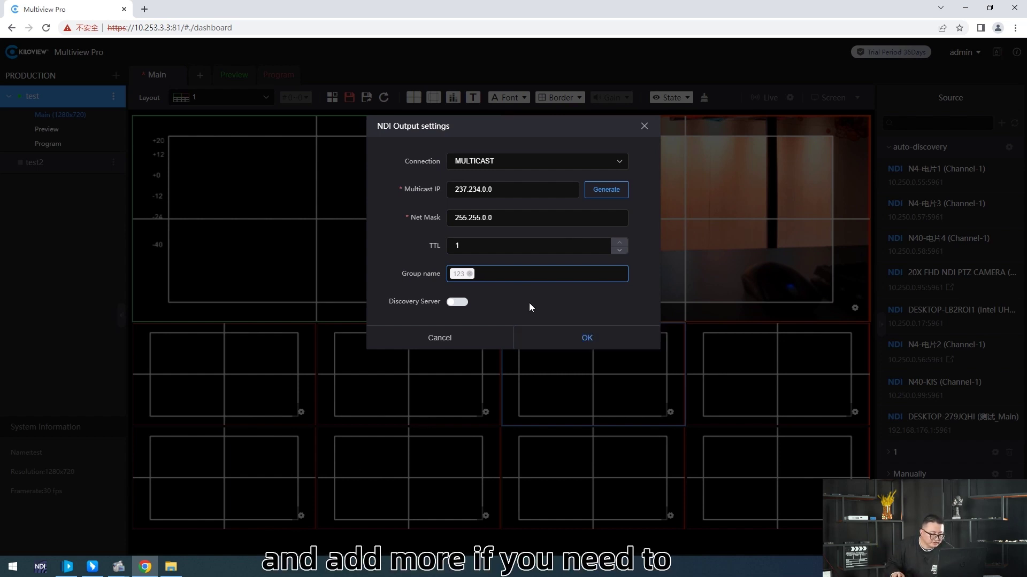
left_click(457, 302)
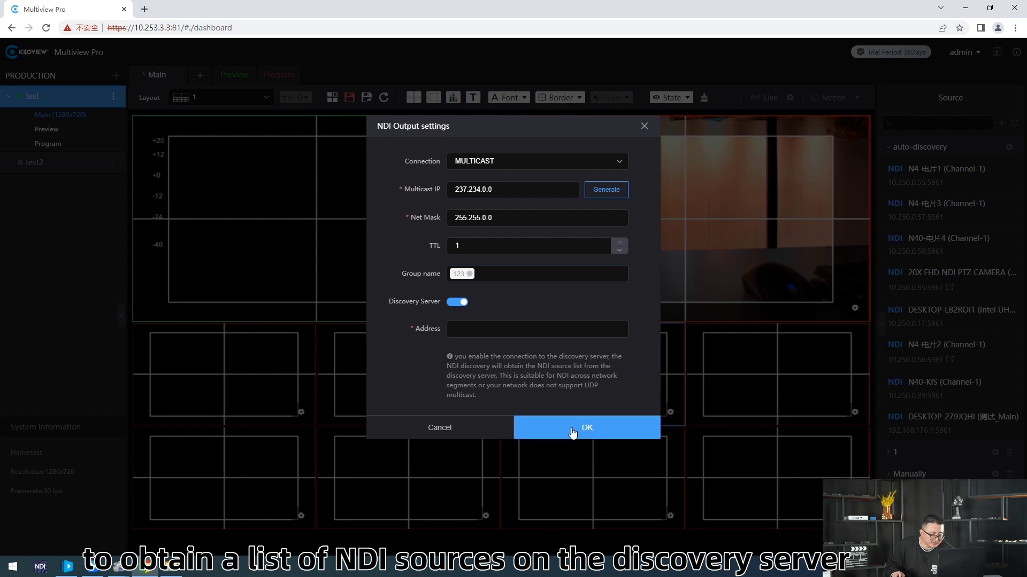
Switch Discovery Server back off, apply the NDI settings, and start the live output
left_click(540, 330)
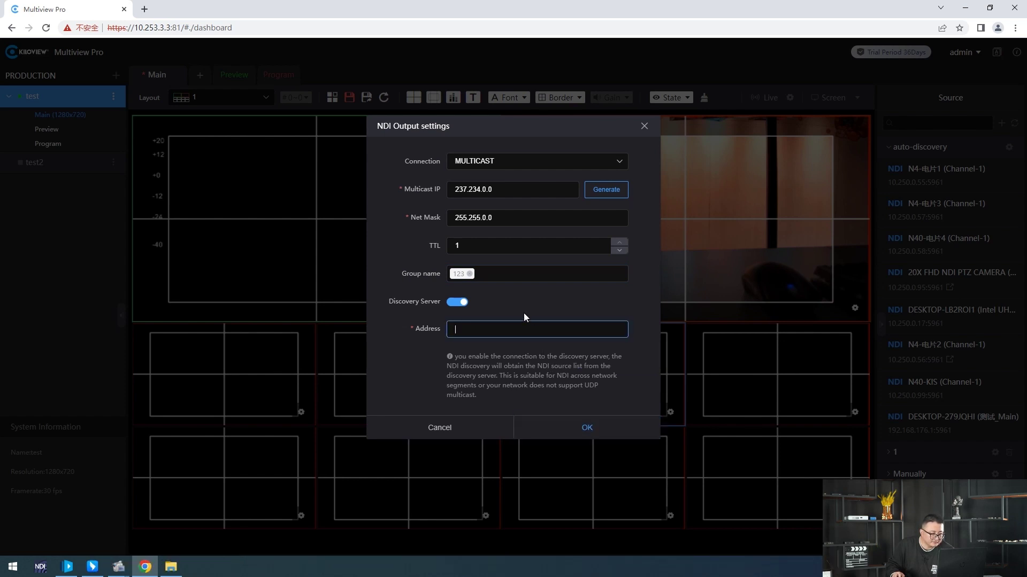
left_click(459, 302)
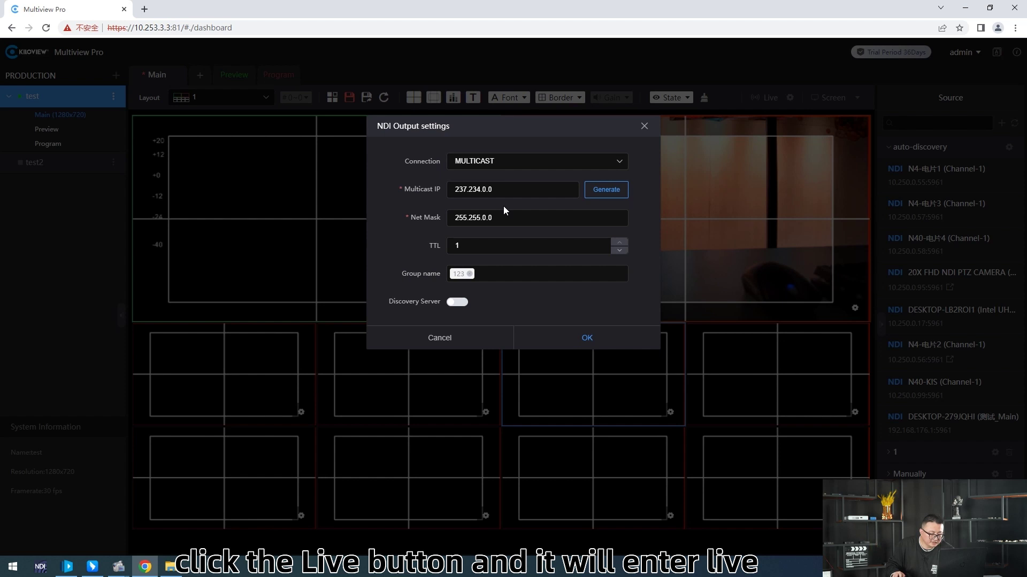
left_click(556, 172)
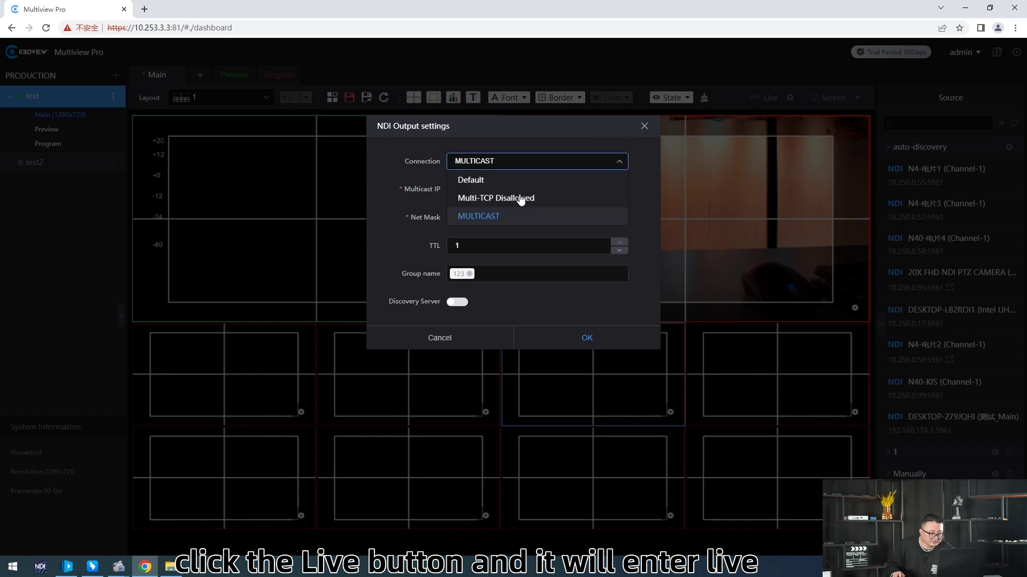
left_click(521, 178)
left_click(469, 341)
left_click(767, 99)
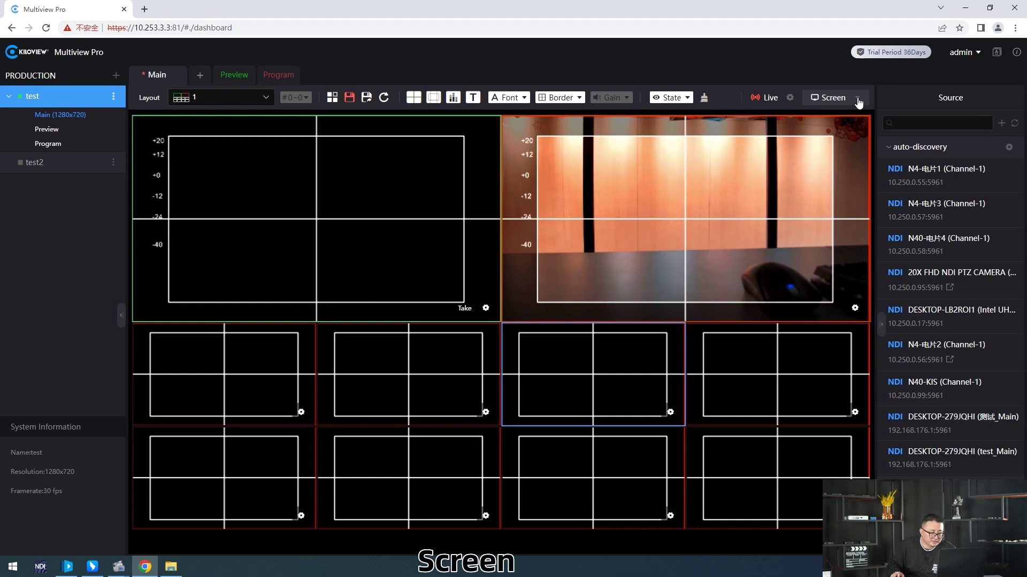
Check the Screen options, then show the PTZ camera feed full size in the Program view
left_click(858, 100)
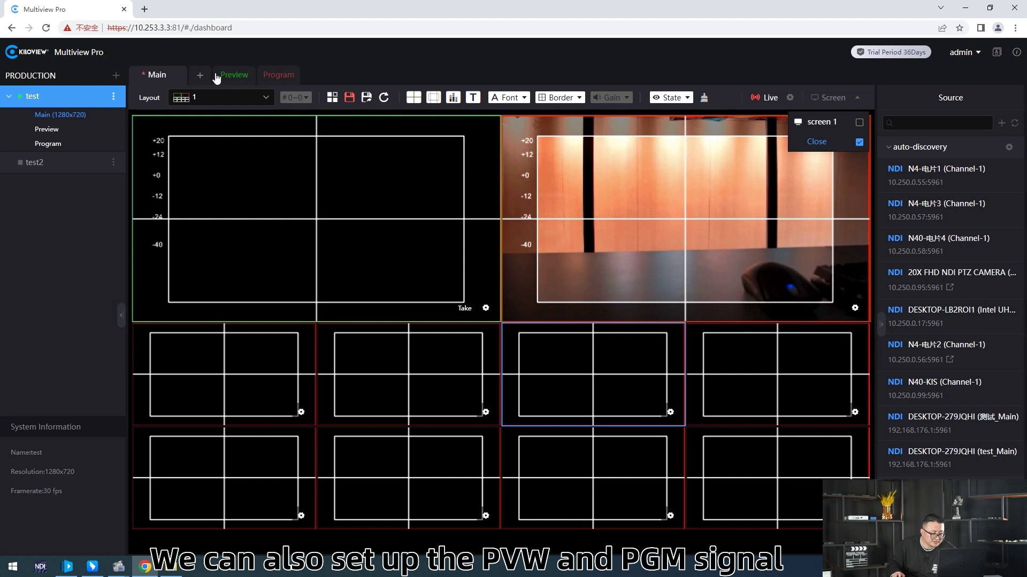
left_click(284, 76)
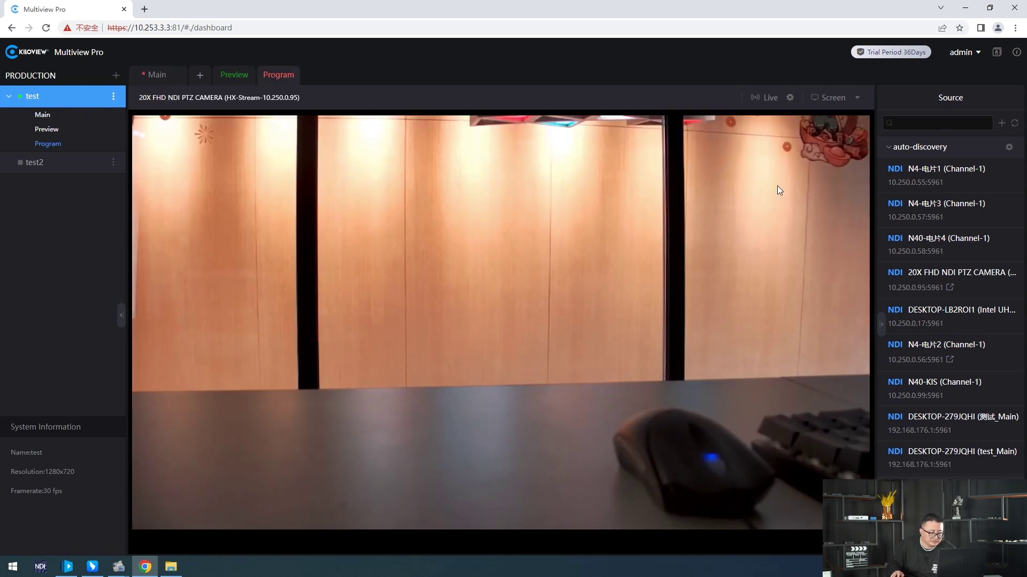